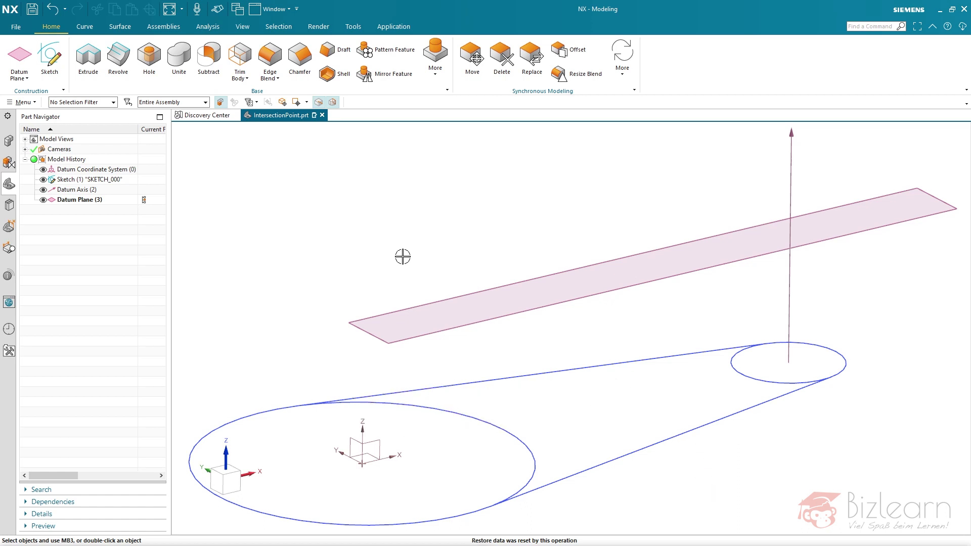
- Launch the Point command from the Construction group's Datum drop-down
scroll(384, 273, "up", 1)
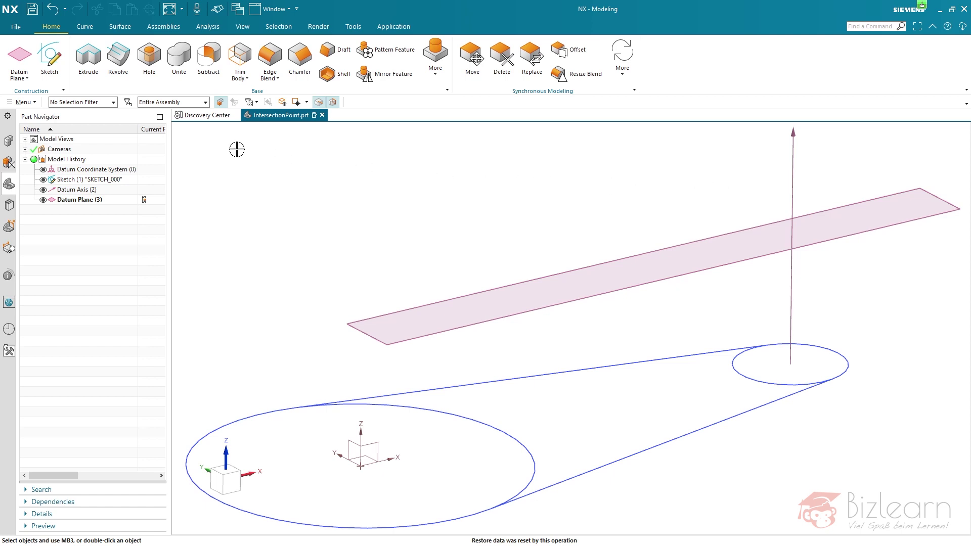
left_click(63, 90)
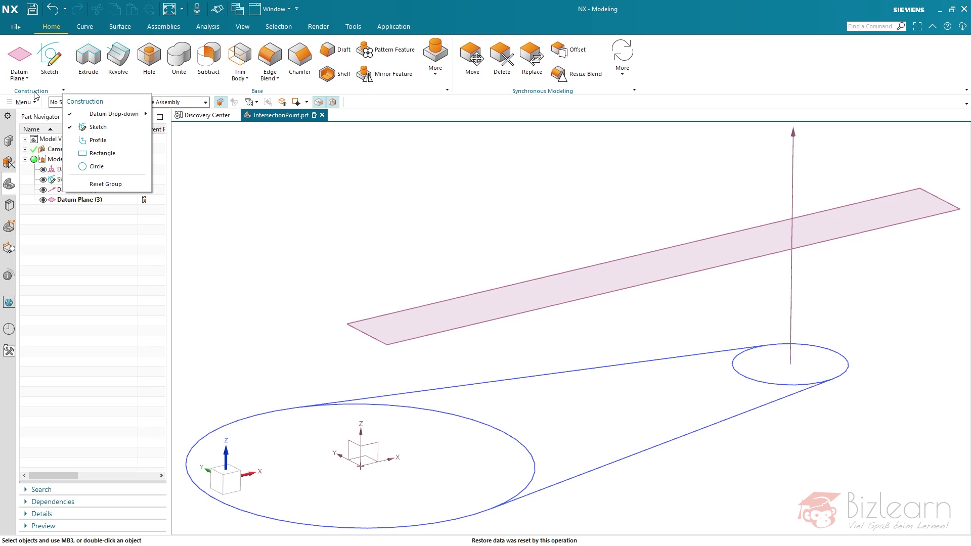
mouse_move(102, 118)
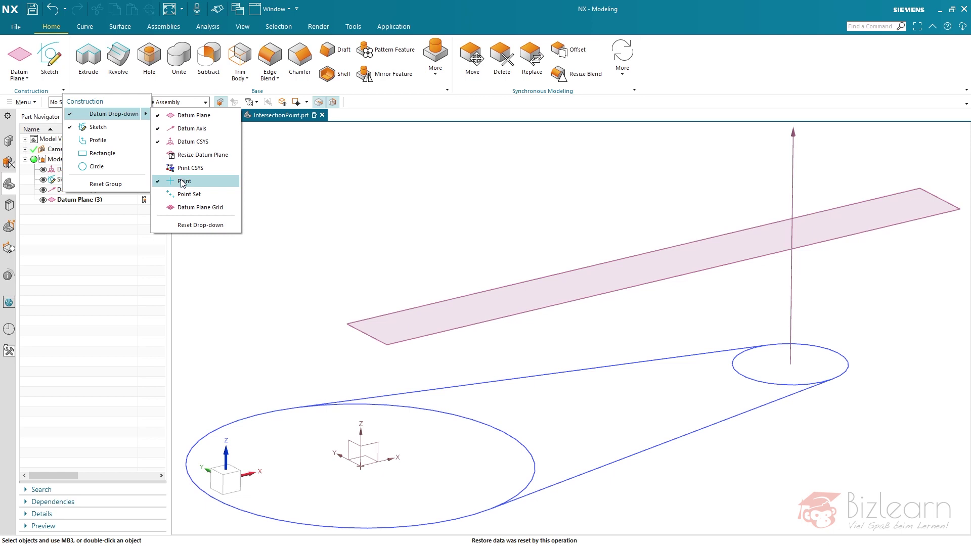
left_click(25, 80)
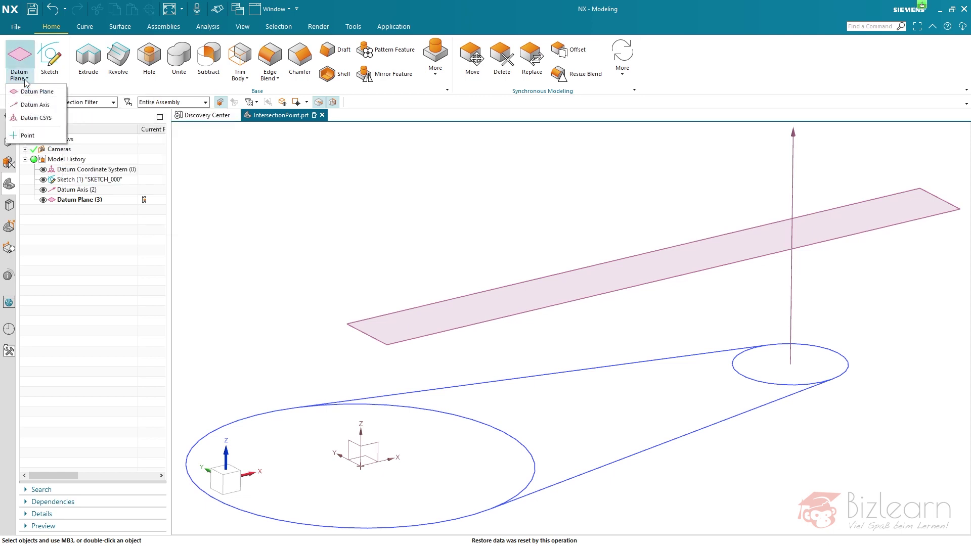
left_click(27, 135)
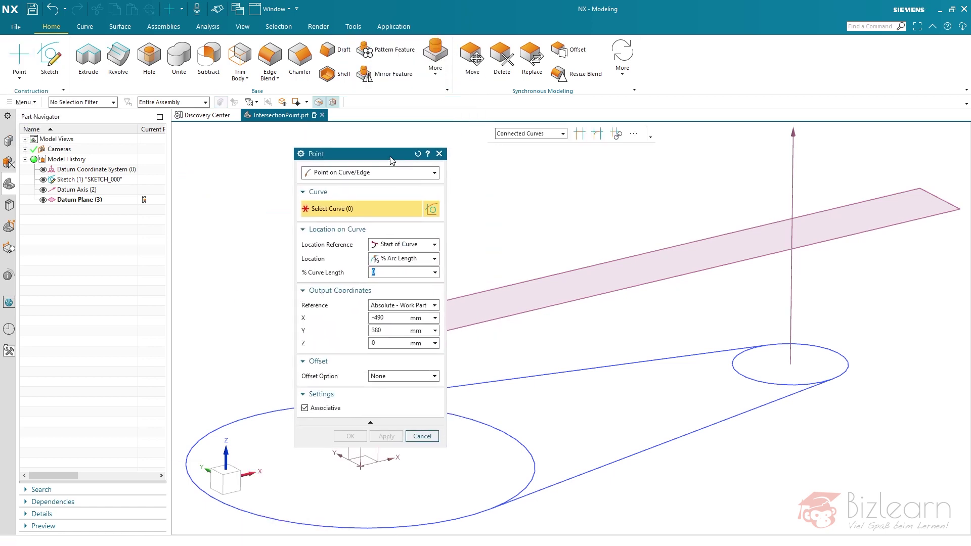
- Reset the Point dialog to Intersection Point, pick the datum plane, then cancel without creating a point
left_click(417, 154)
left_click(408, 175)
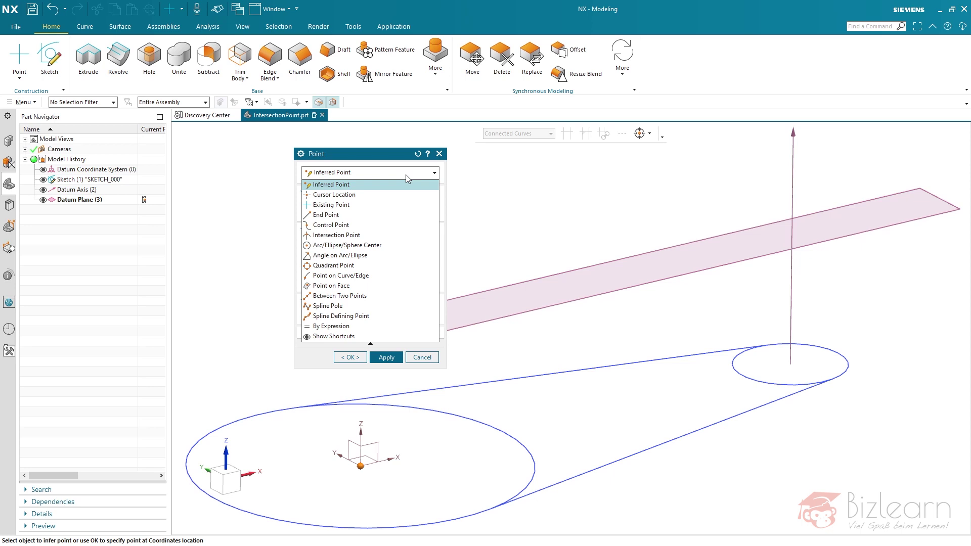
left_click(387, 235)
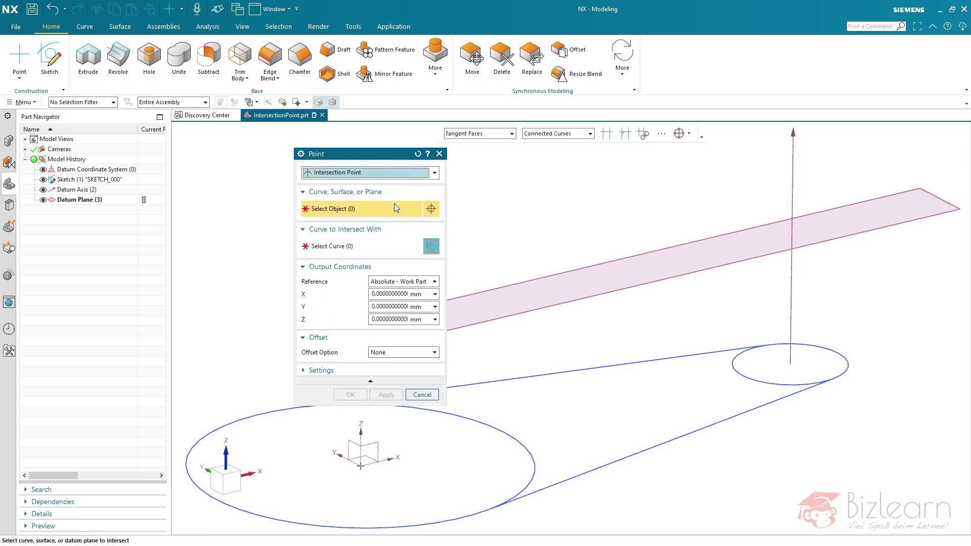
left_click(397, 174)
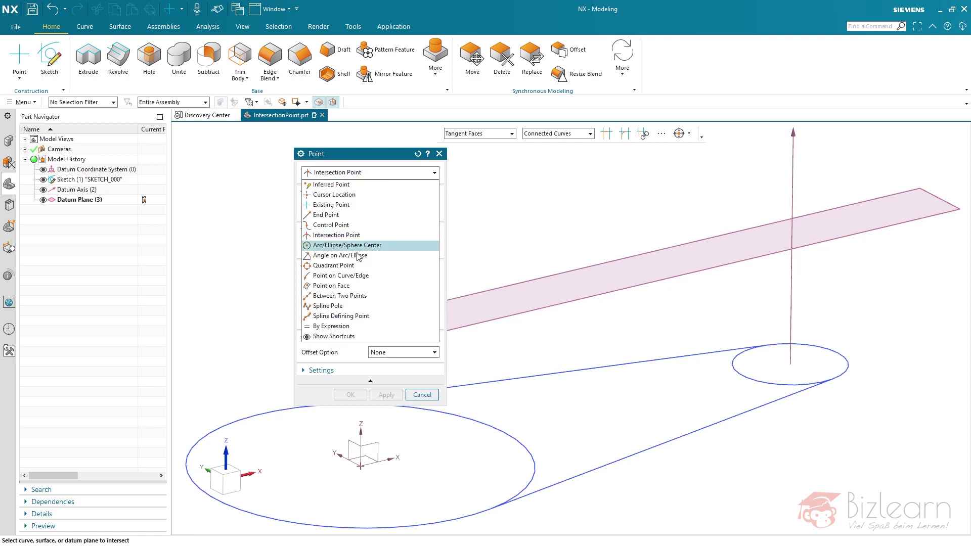
left_click(349, 175)
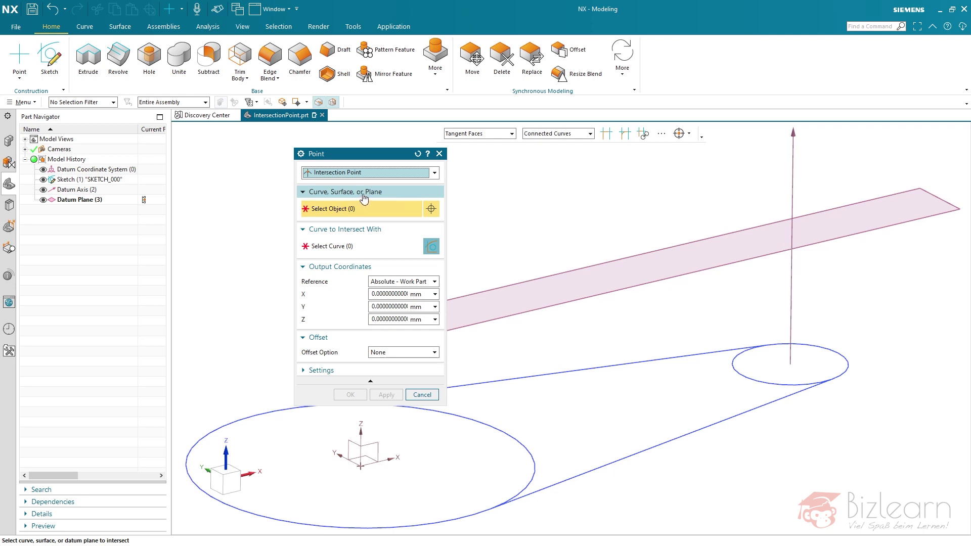
left_click(603, 280)
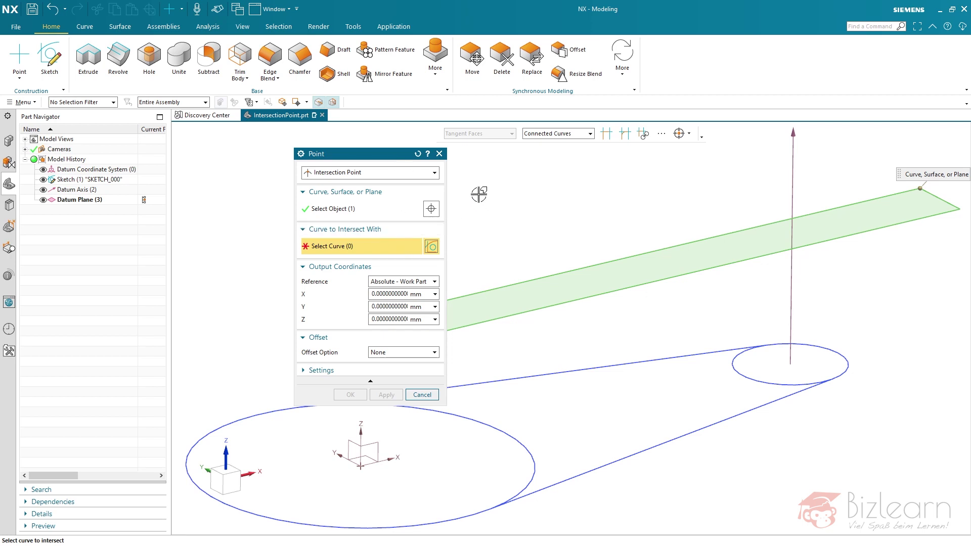
left_click(439, 154)
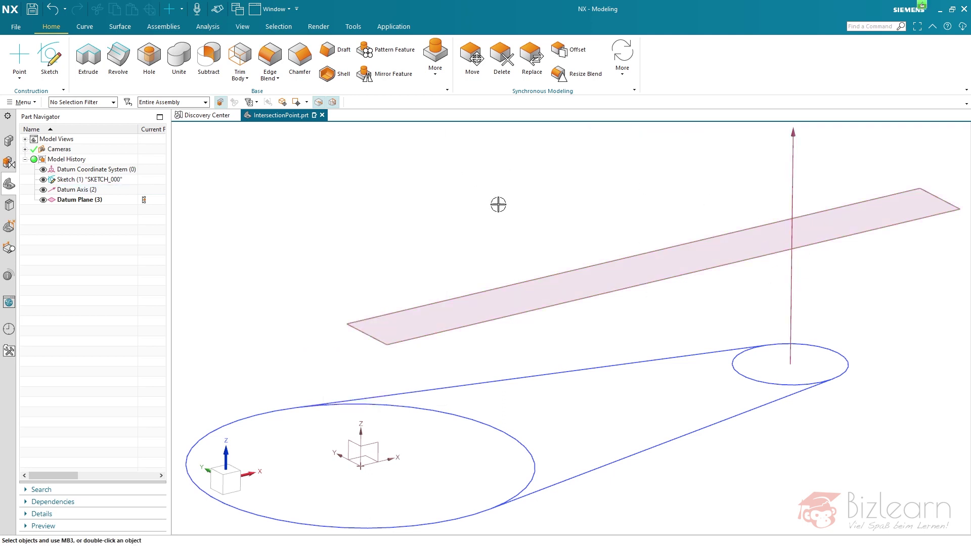
- Draw Line (4) from the small circle's centre, normal to the datum XY plane, and drag its end to length
left_click(85, 26)
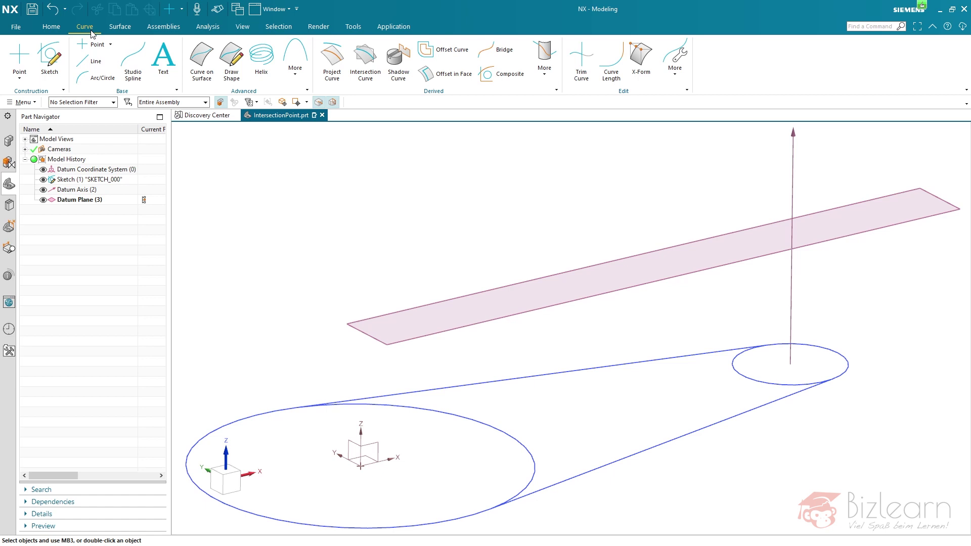
left_click(95, 61)
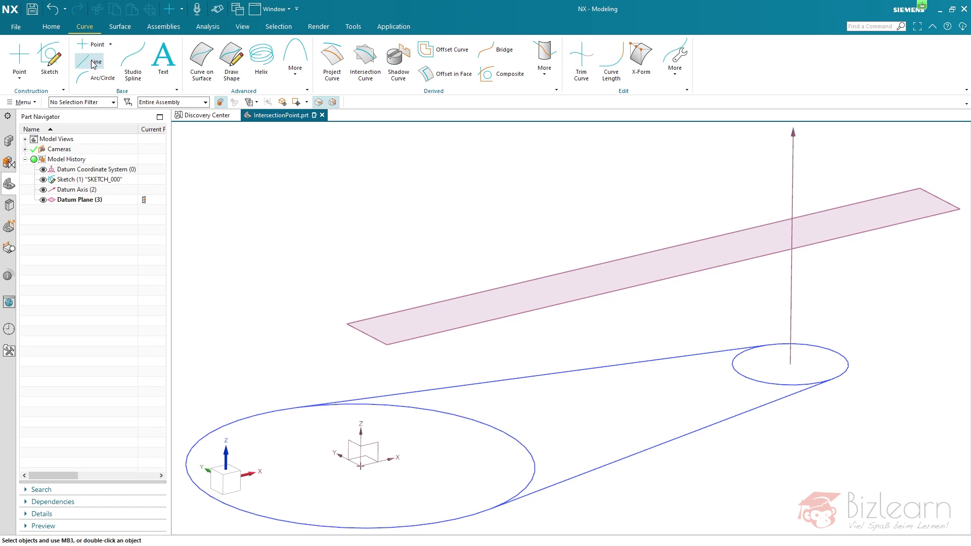
left_click(773, 383)
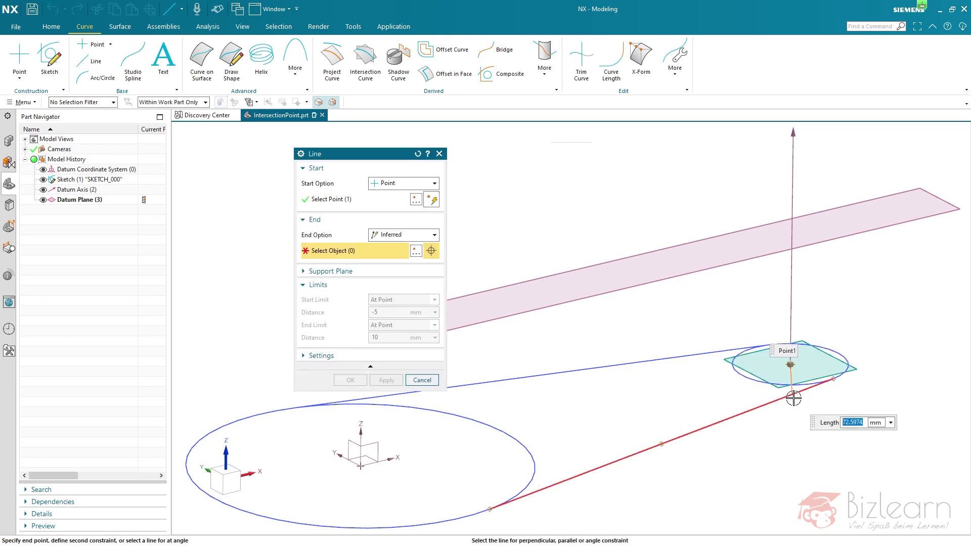
left_click(426, 235)
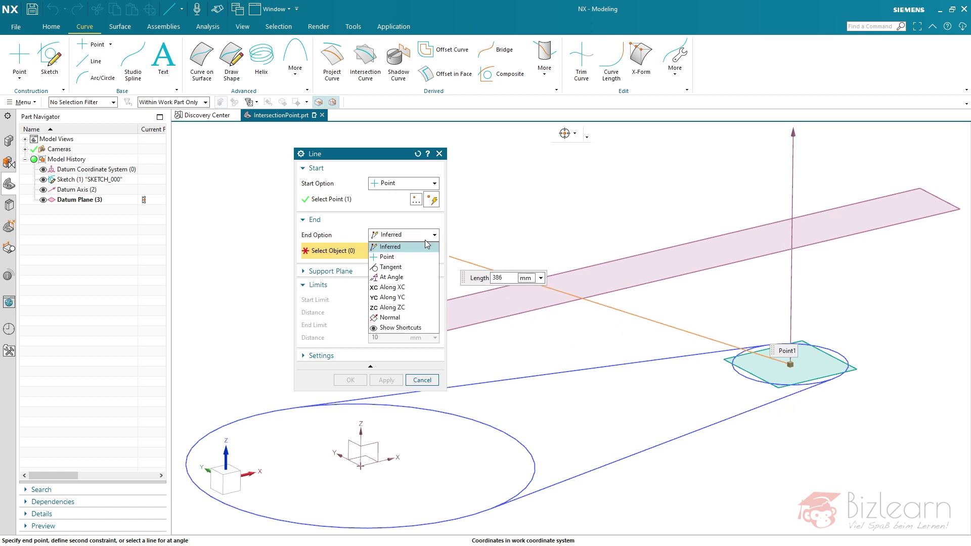
left_click(404, 316)
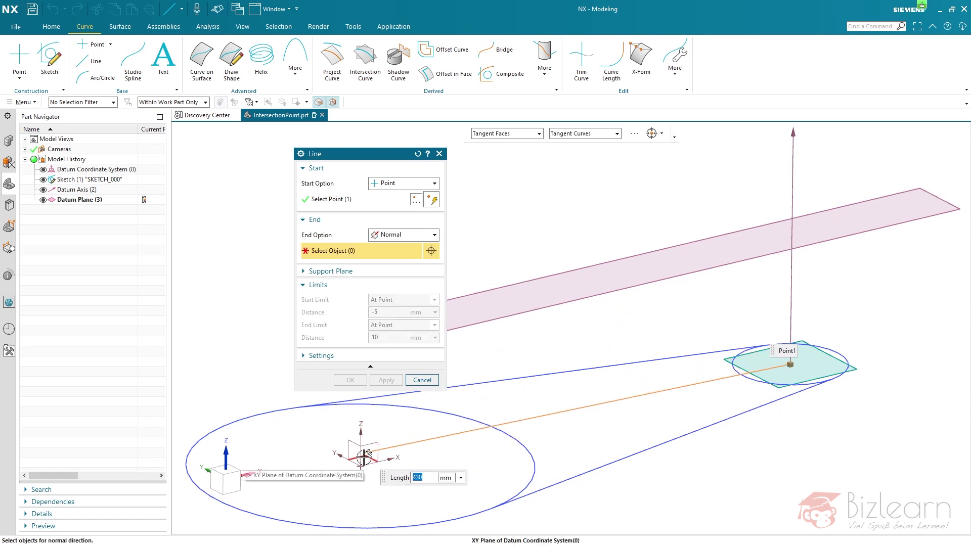
left_click(362, 457)
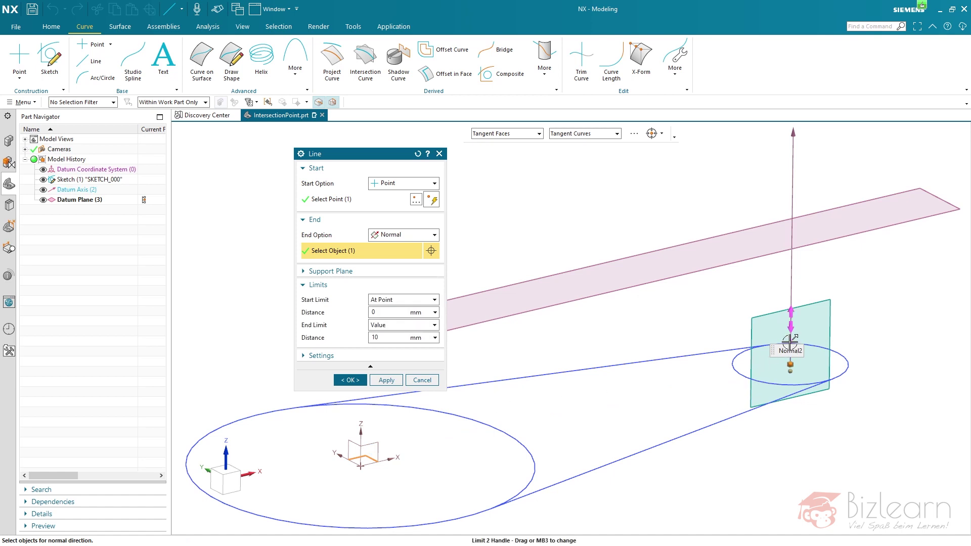
left_click_drag(789, 342, 806, 162)
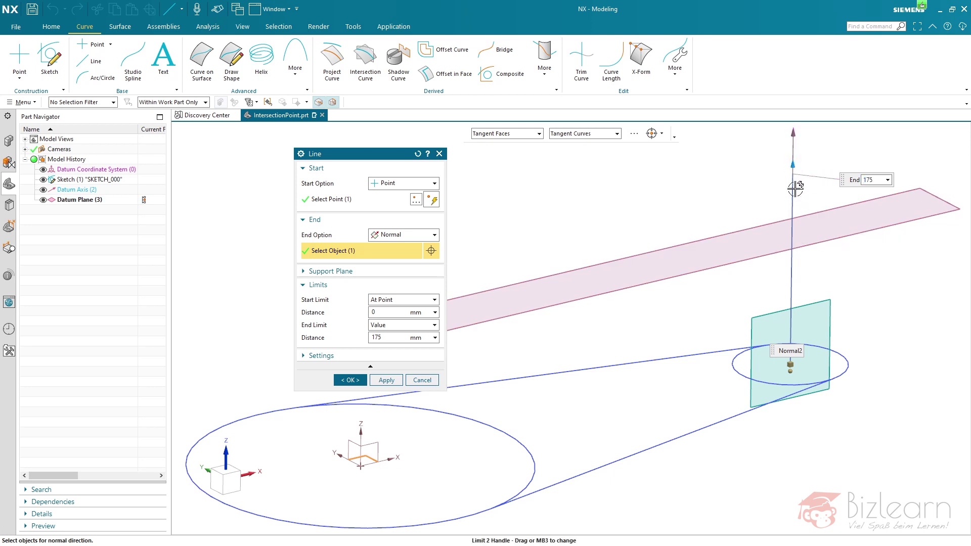
left_click_drag(793, 166, 792, 263)
middle_click(667, 206)
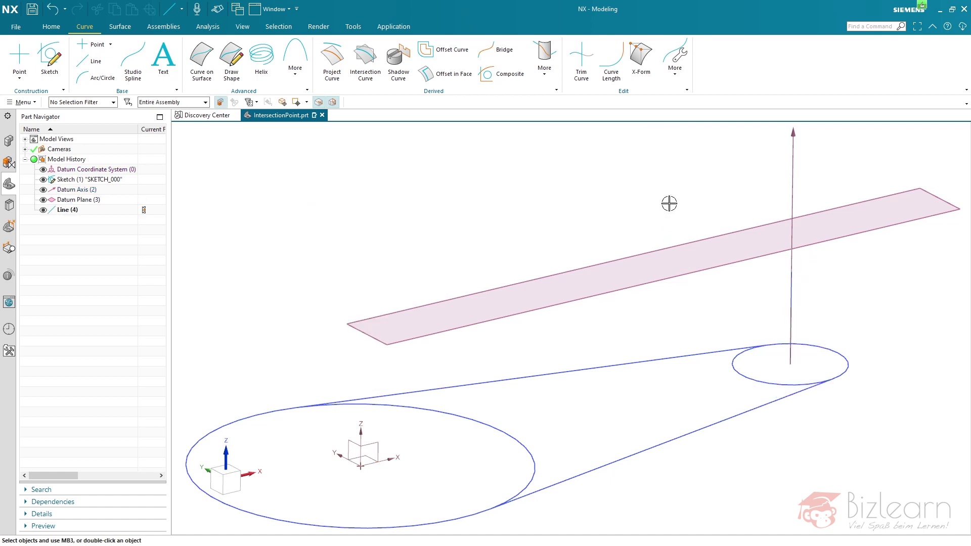
- Hide the datum axis and create an Intersection Point where the datum plane meets the vertical line
left_click(784, 182)
key("ctrl+b")
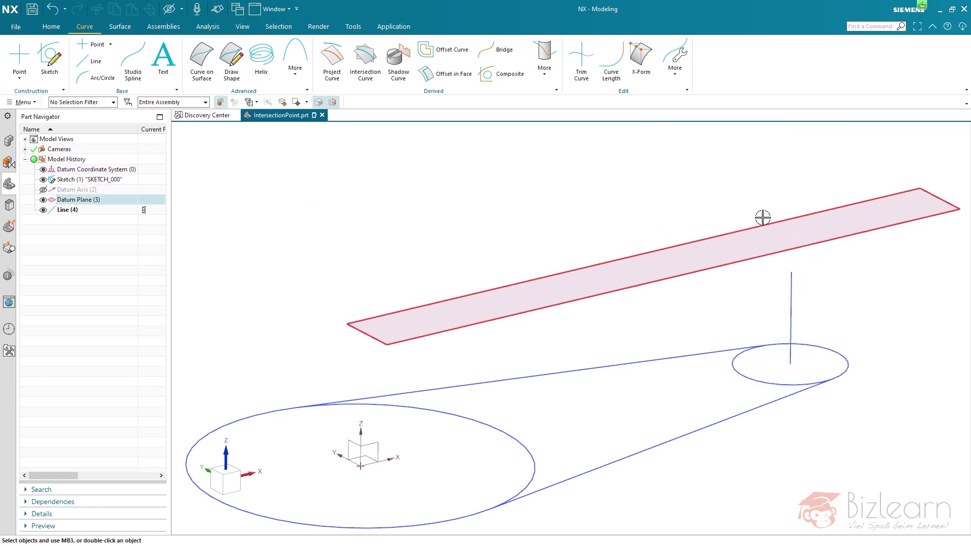
left_click(19, 57)
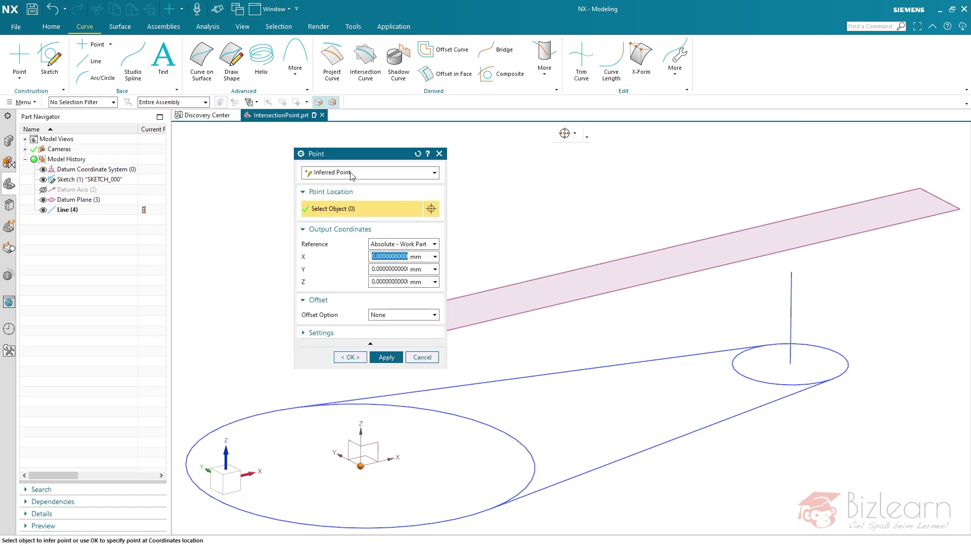
left_click(354, 172)
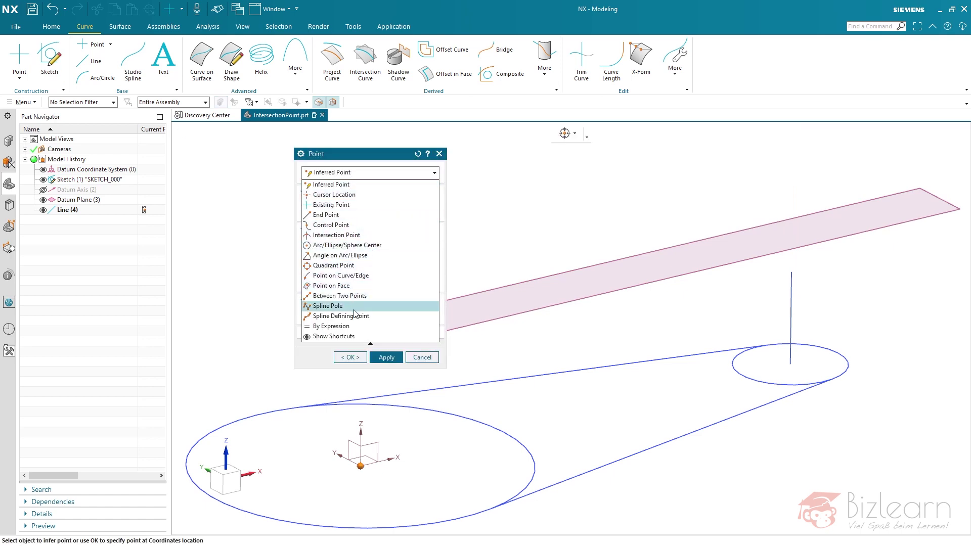
left_click(348, 235)
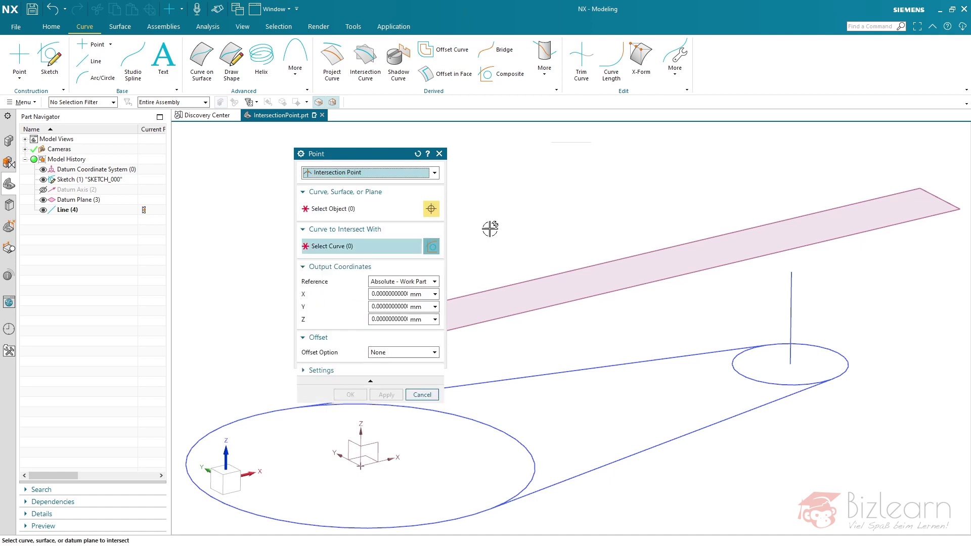
left_click(708, 237)
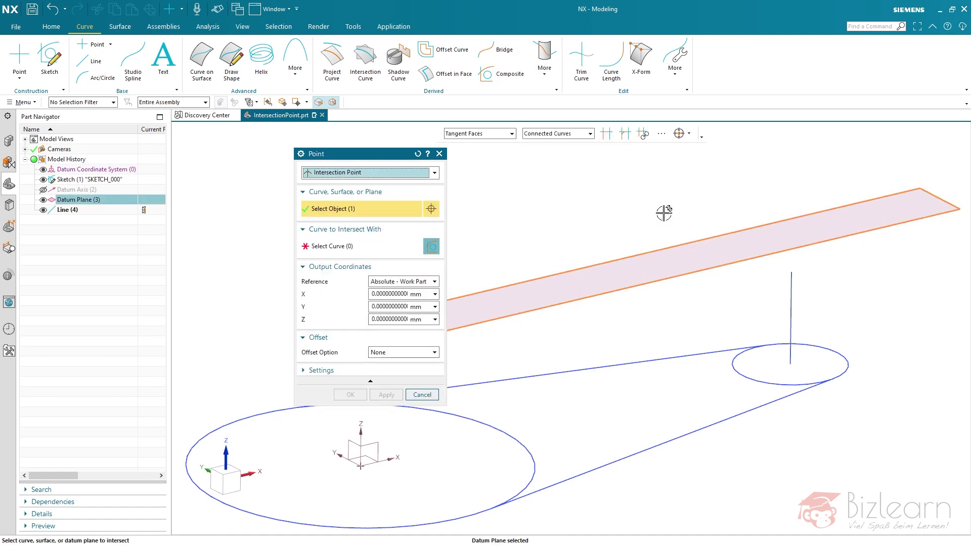
left_click(799, 285)
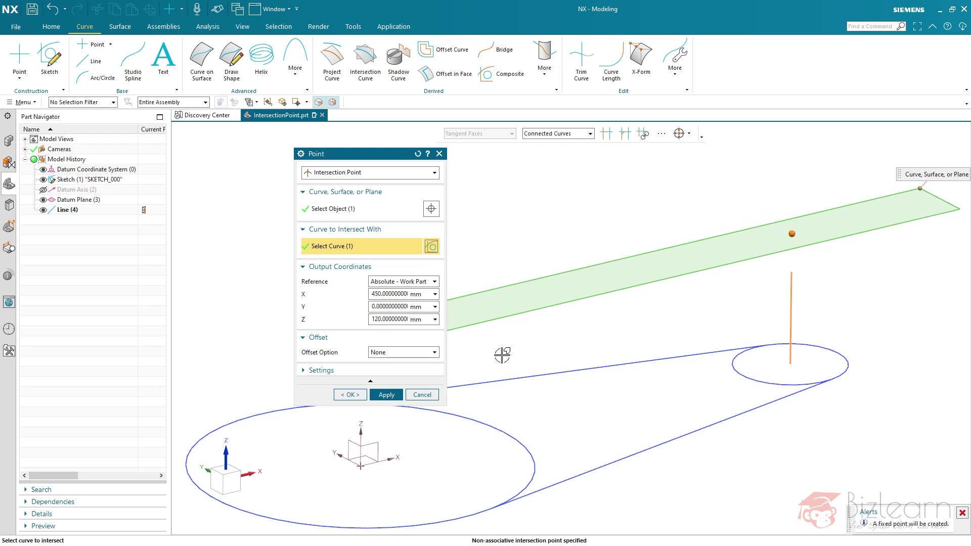
left_click(354, 394)
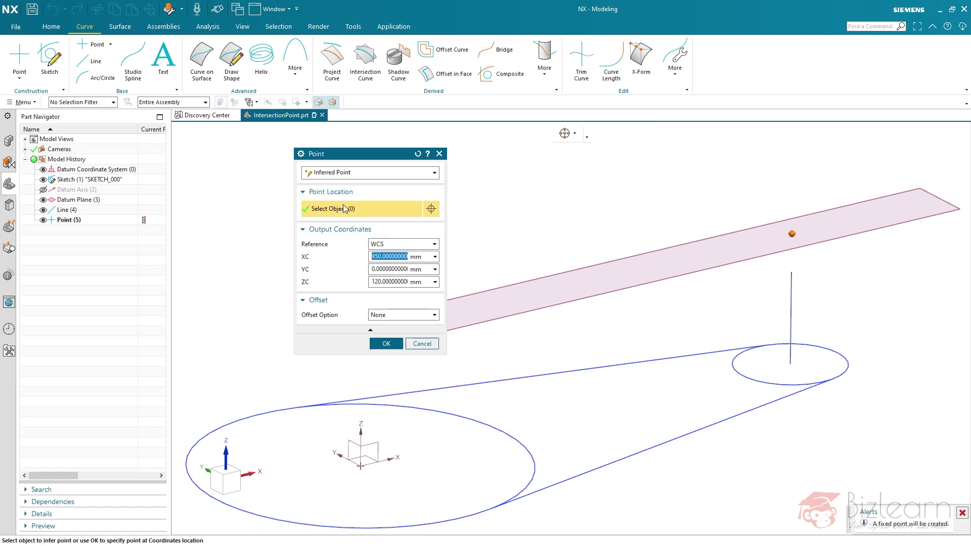
- Close the Point dialog and delete the new Point (5)
left_click(422, 343)
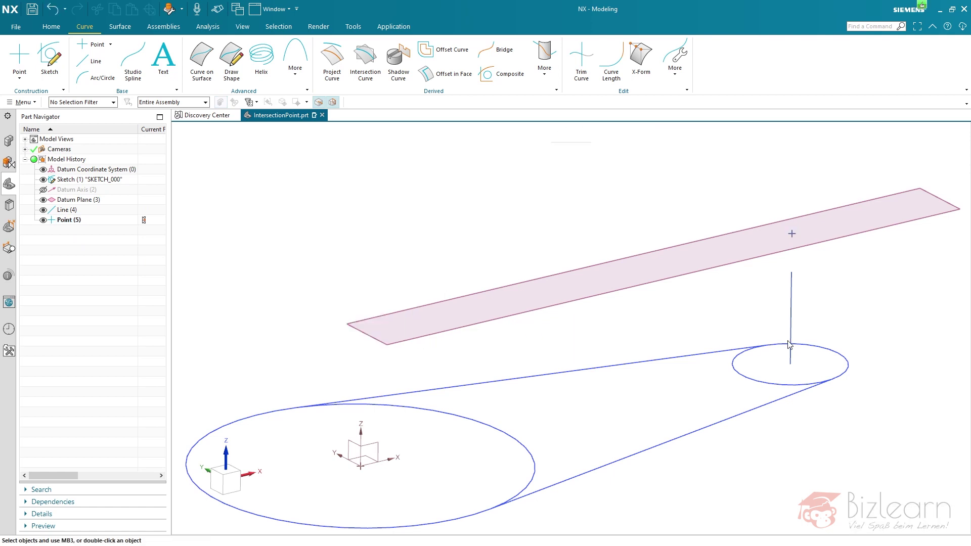
left_click(792, 233)
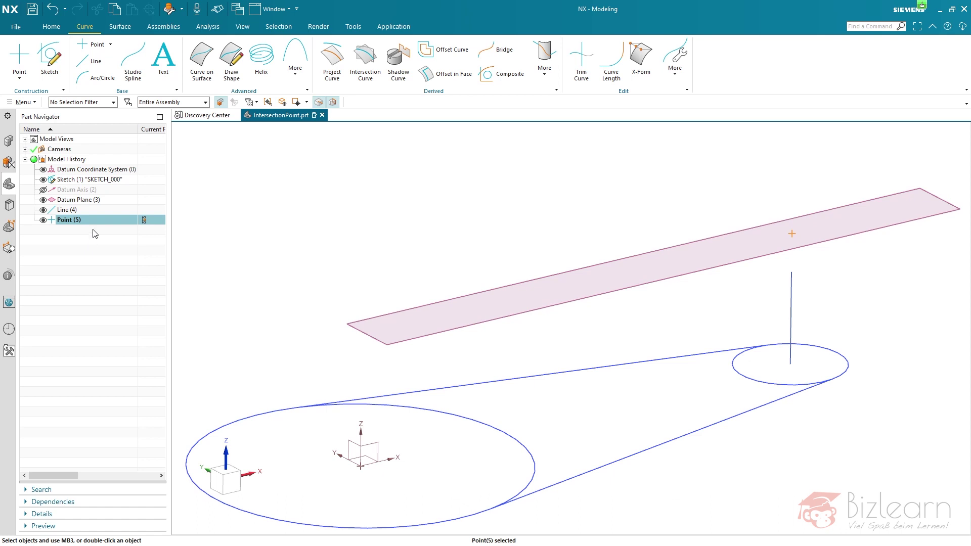
key("Delete")
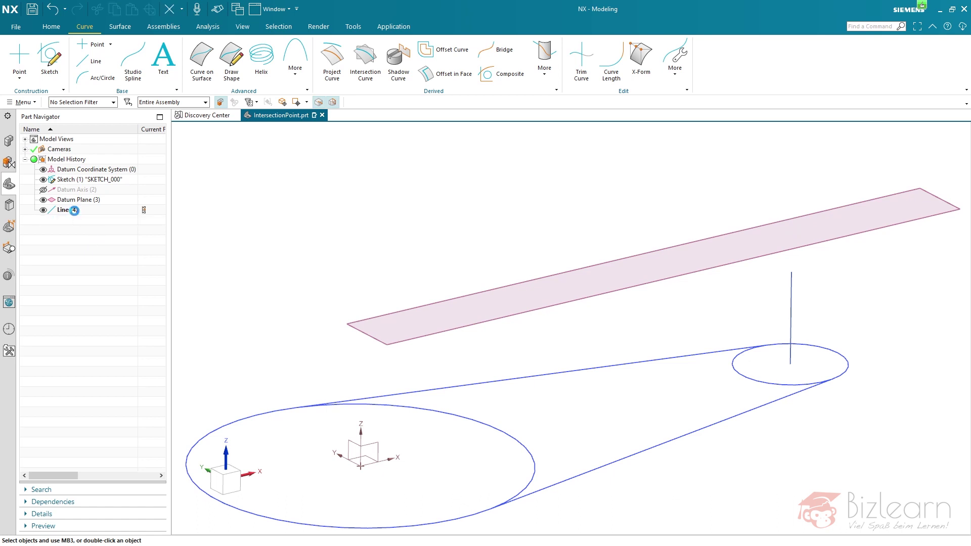
- Delete Line (4) and hide Datum Plane (3) from the Part Navigator
left_click(77, 210)
key("Delete")
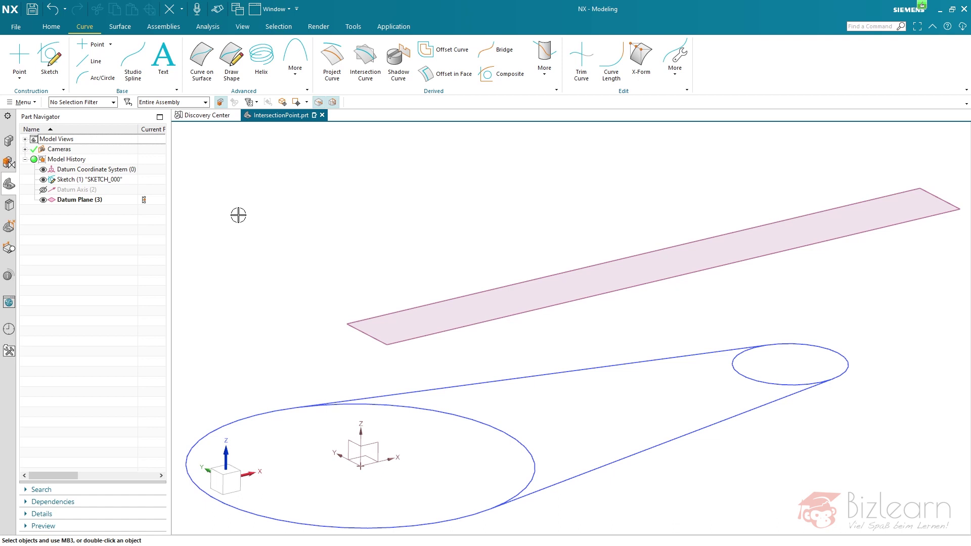
right_click(89, 201)
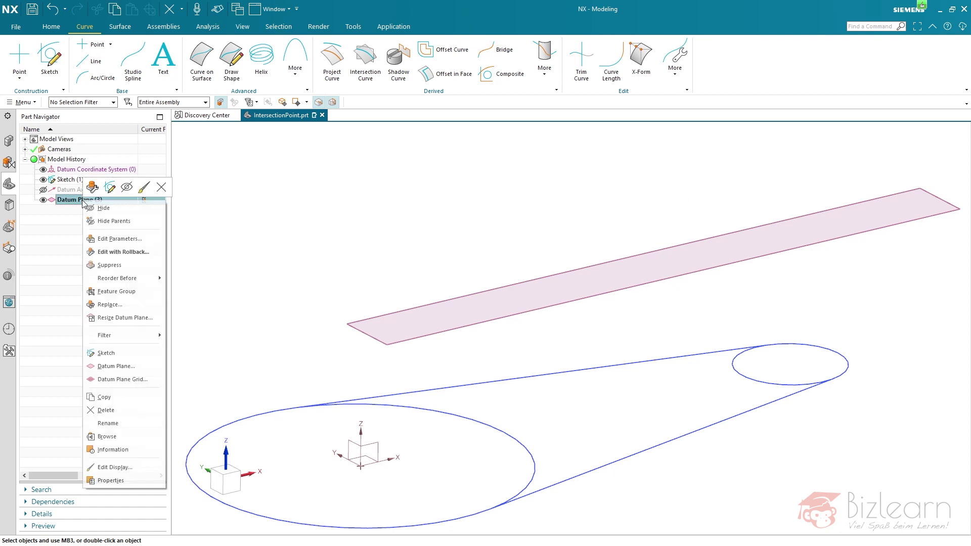
left_click(73, 228)
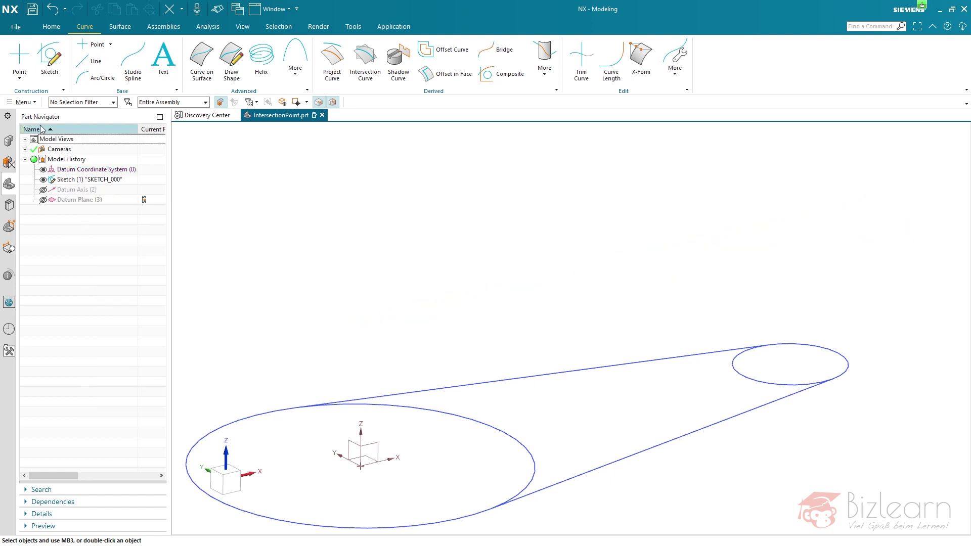
left_click(64, 91)
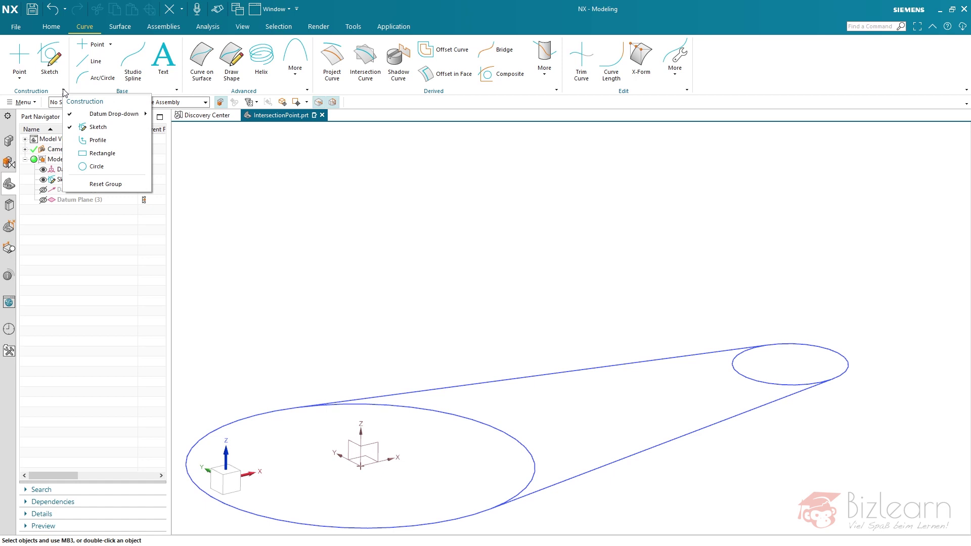
- Look over the Datum drop-down and open the Point drop-down's list of point commands
mouse_move(92, 113)
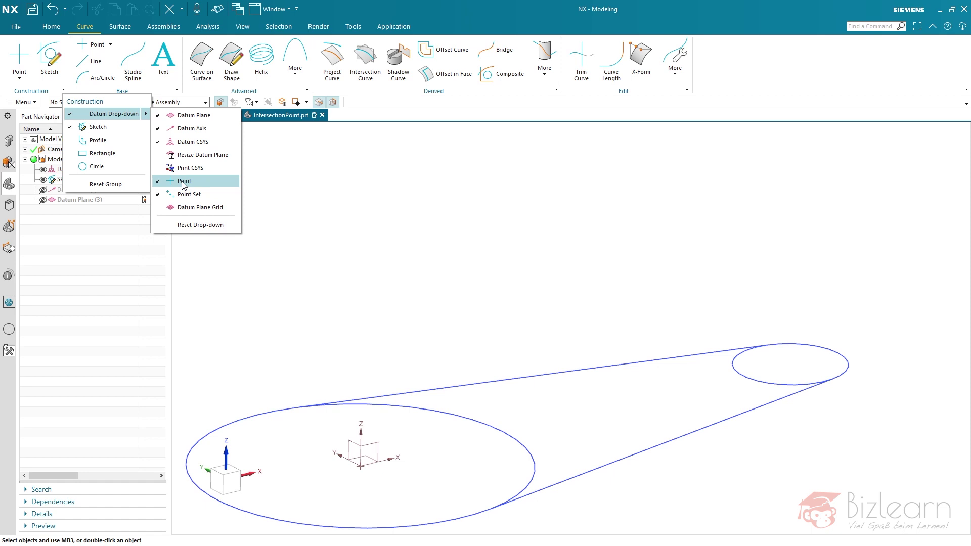
left_click(19, 77)
- Create Point Set (6) as Intersection Points of Datum Plane (3) and Datum Axis (2)
left_click(41, 147)
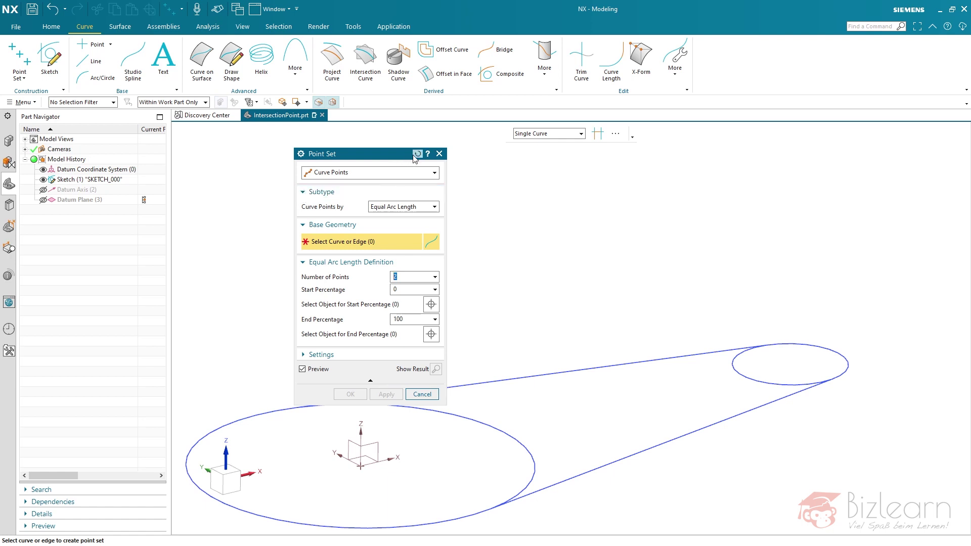
left_click(416, 154)
left_click(332, 174)
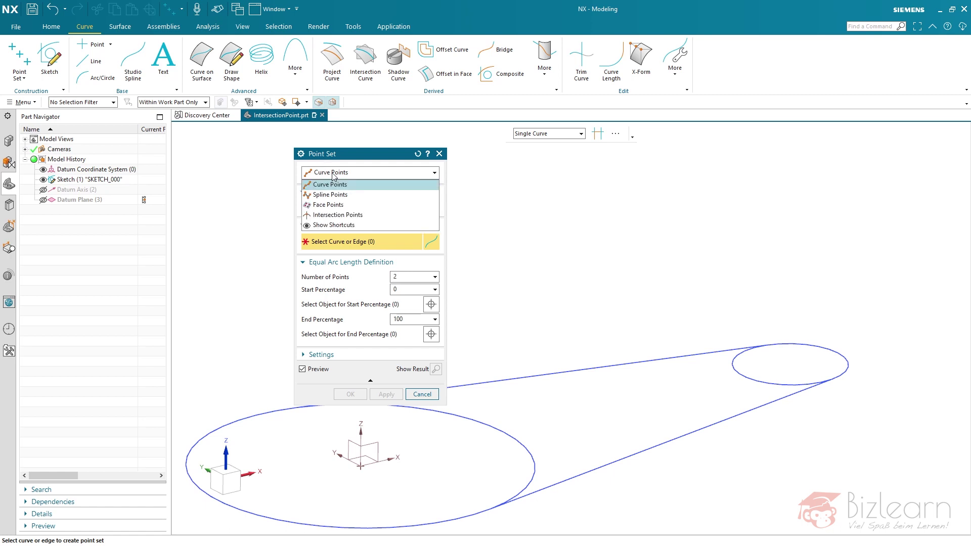
left_click(361, 216)
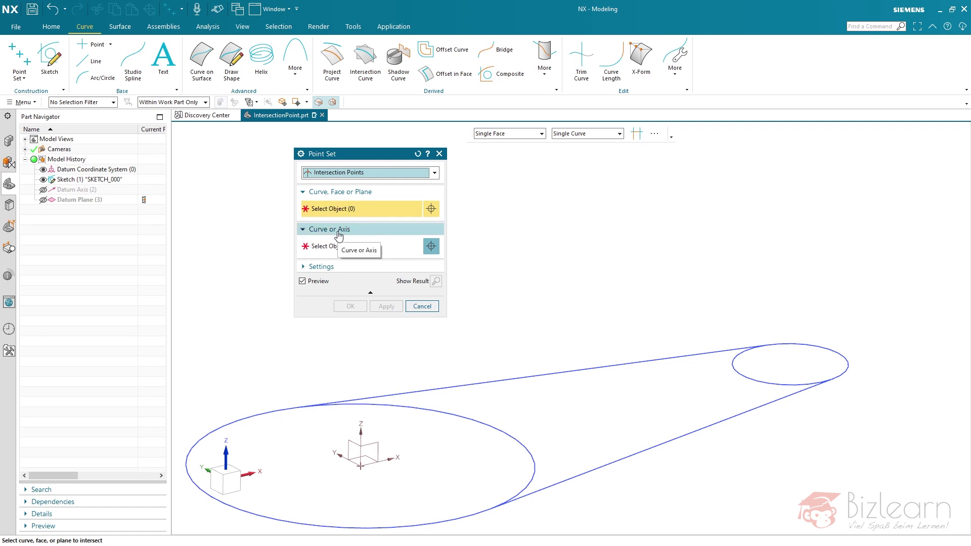
left_click(100, 201)
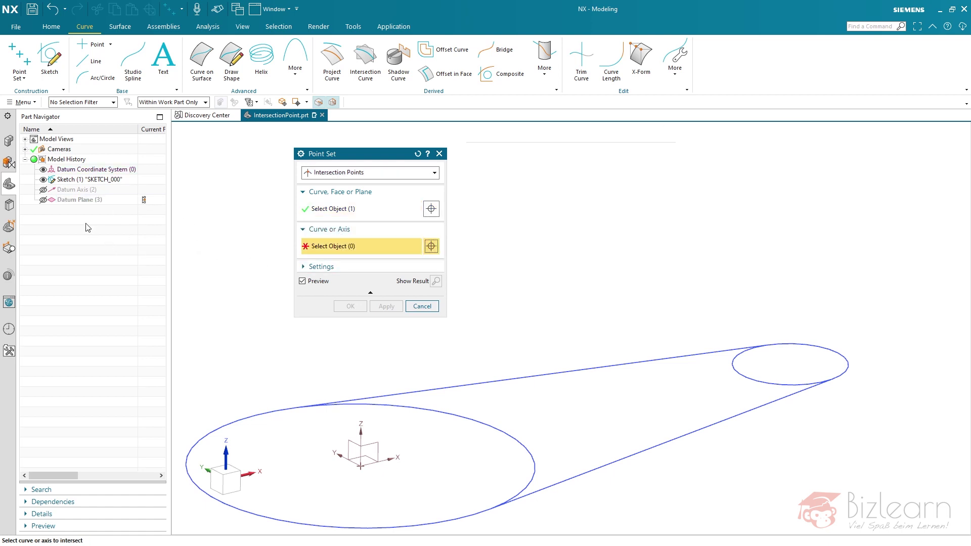
left_click(69, 193)
left_click(69, 194)
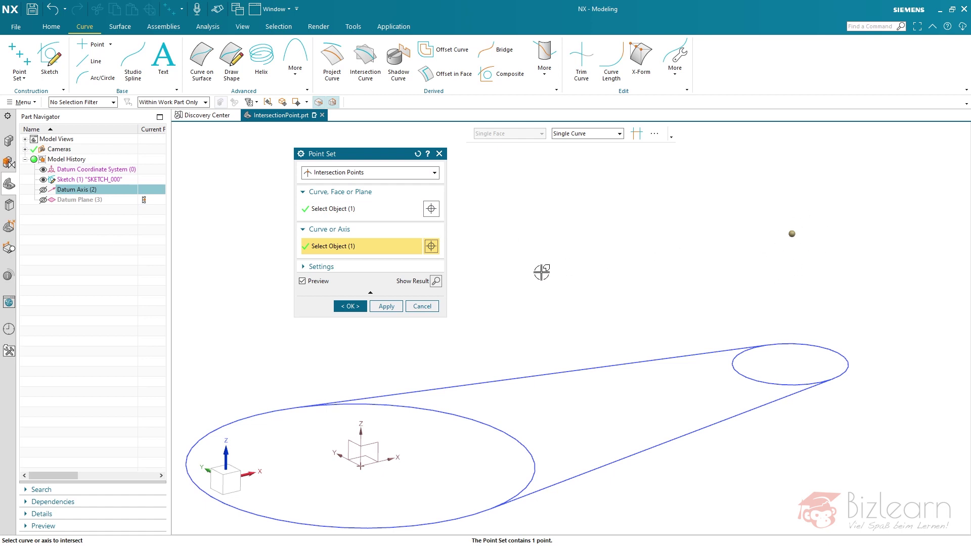
middle_click(602, 251)
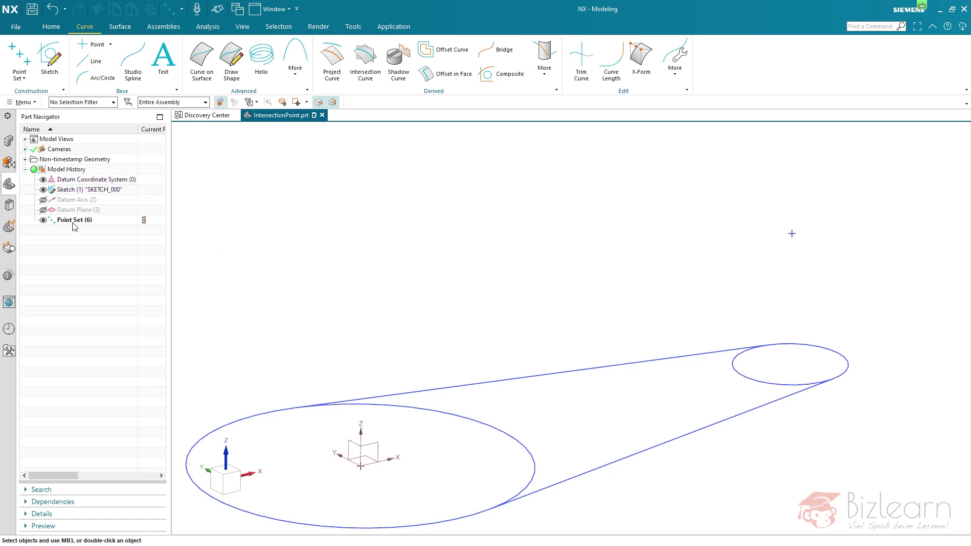
left_click(73, 221)
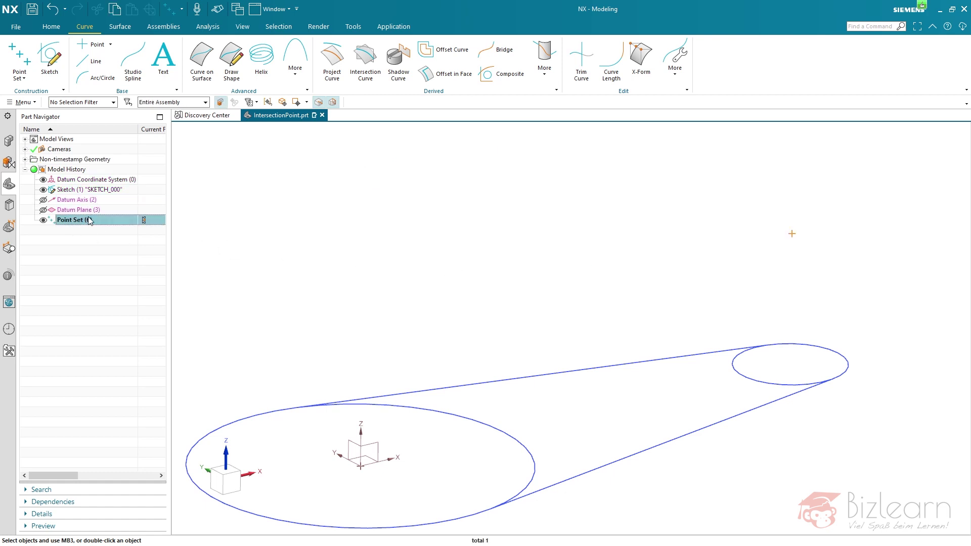
- Delete the leftover Point under Non-timestamp Geometry, then reopen Point Set (6) for editing
left_click(25, 159)
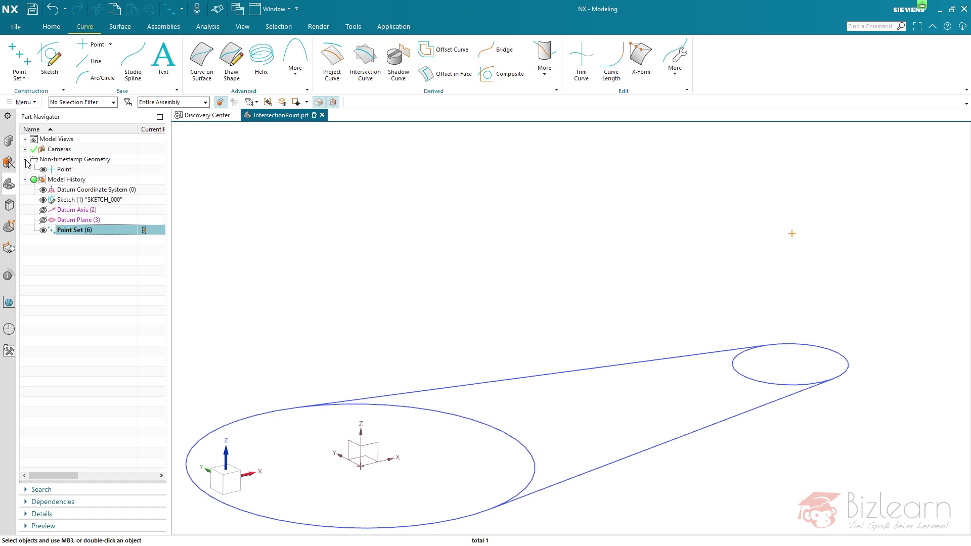
left_click(63, 170)
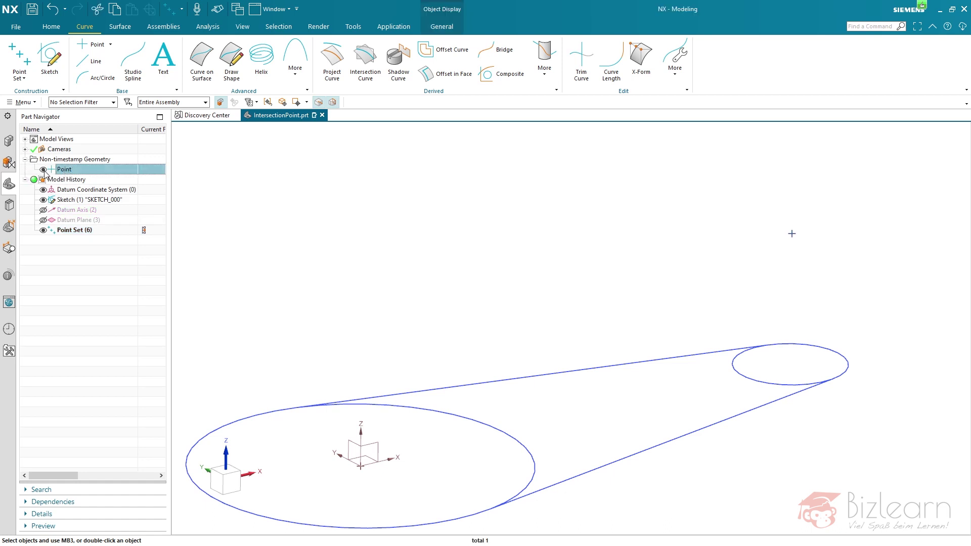
left_click(43, 171)
left_click(43, 171)
left_click(63, 170)
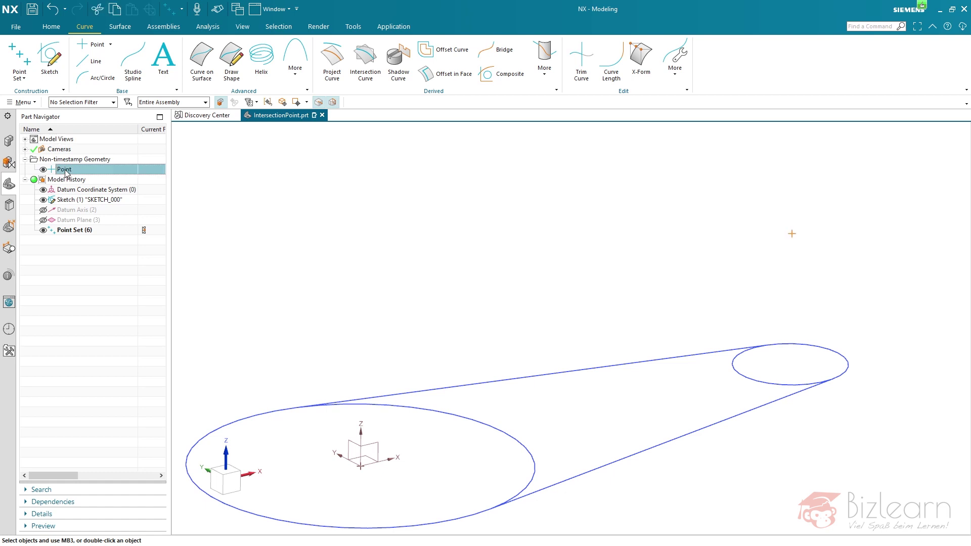
key("Delete")
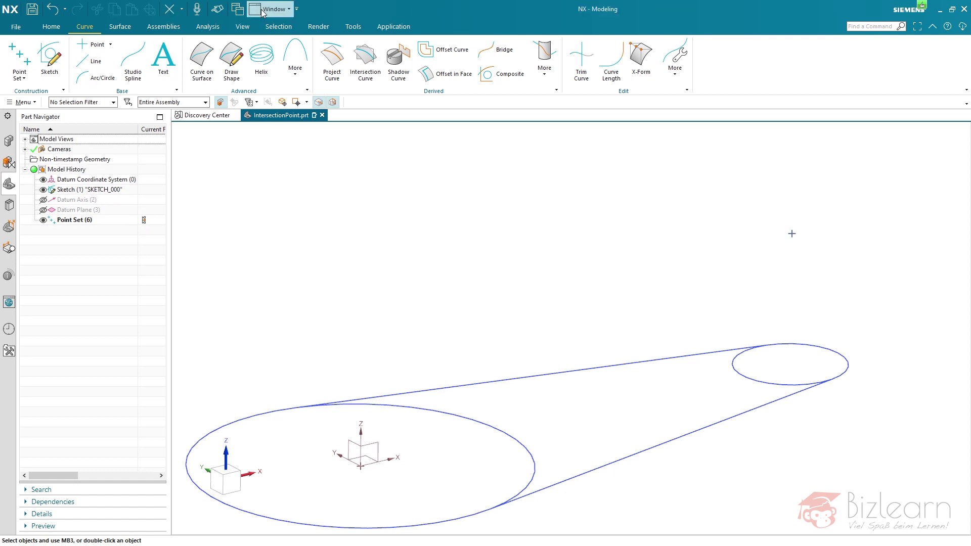
double_click(790, 232)
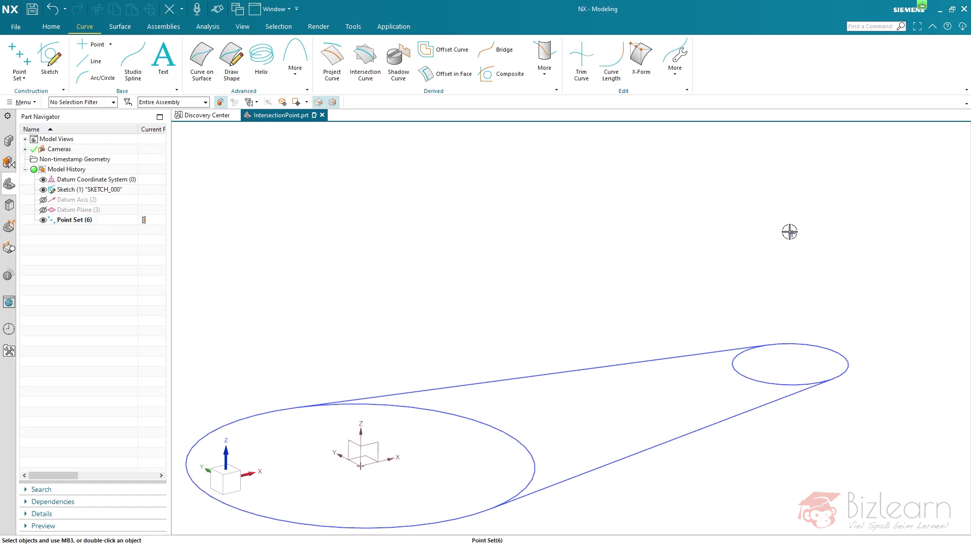